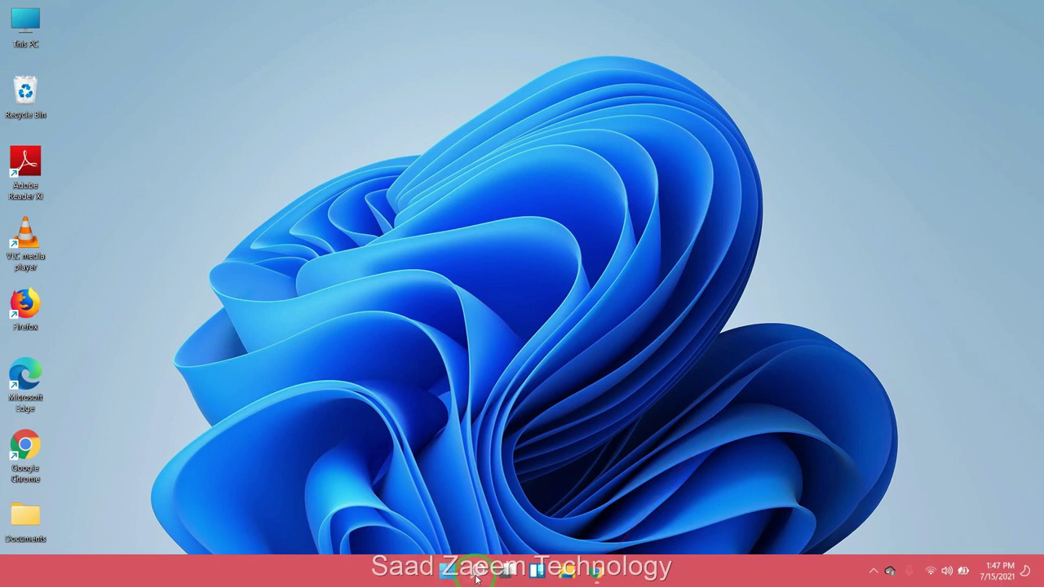
- Search Windows for "Device Manager", open it and move its window further into the desktop
left_click(477, 569)
type("De")
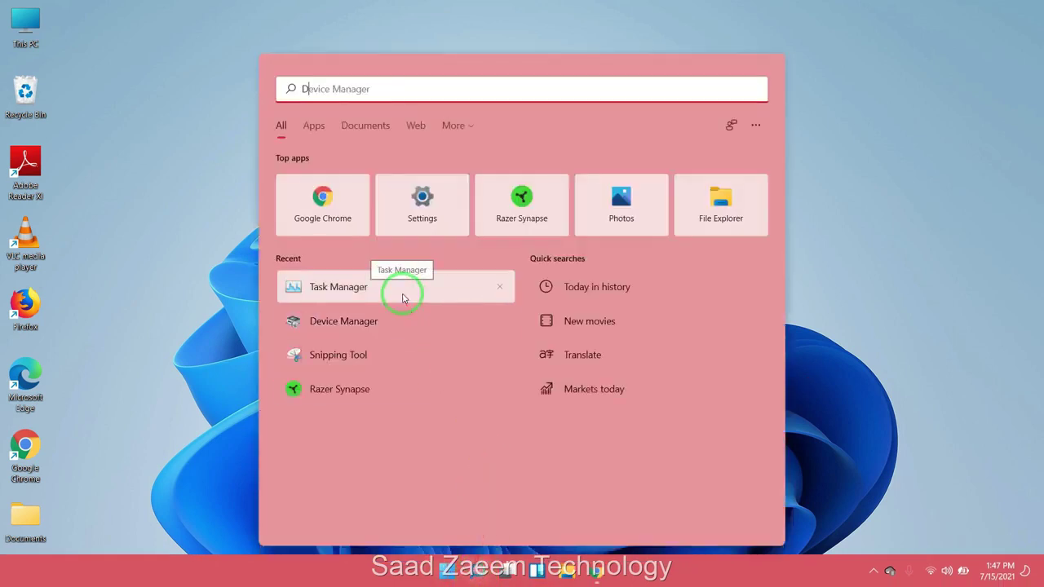
type("vice Manager")
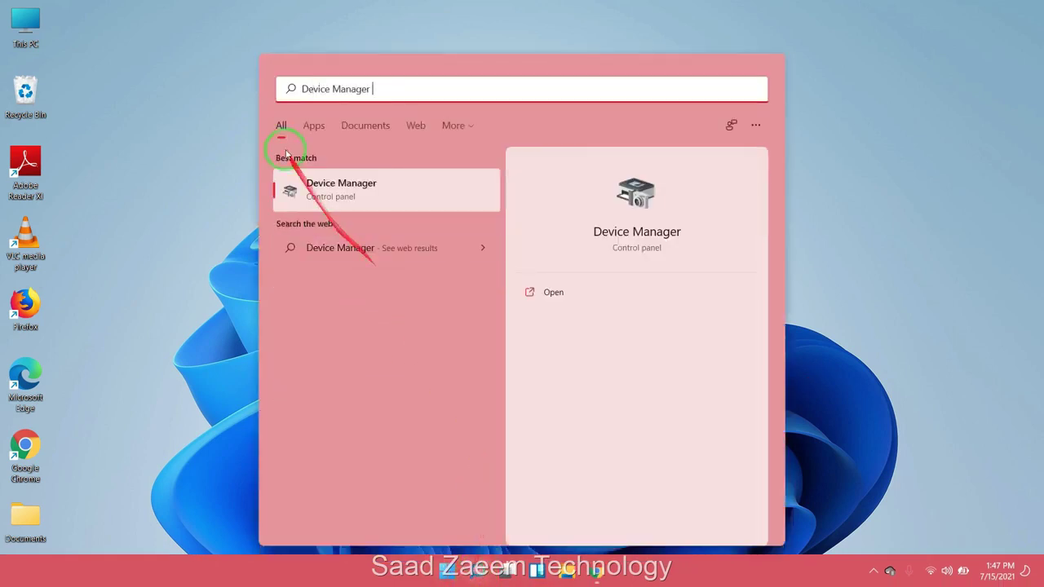
left_click(332, 192)
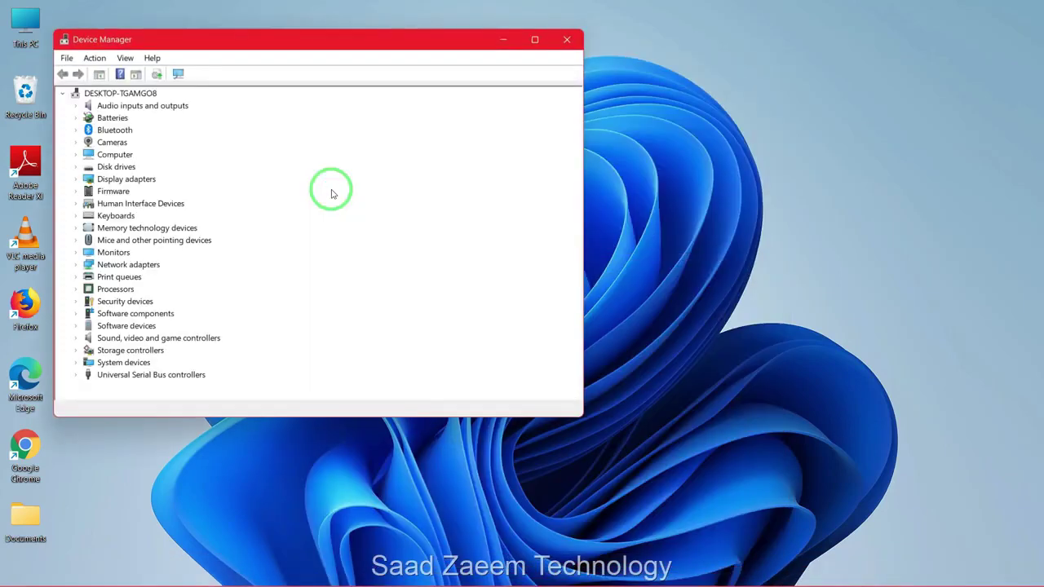
left_click_drag(419, 46, 501, 73)
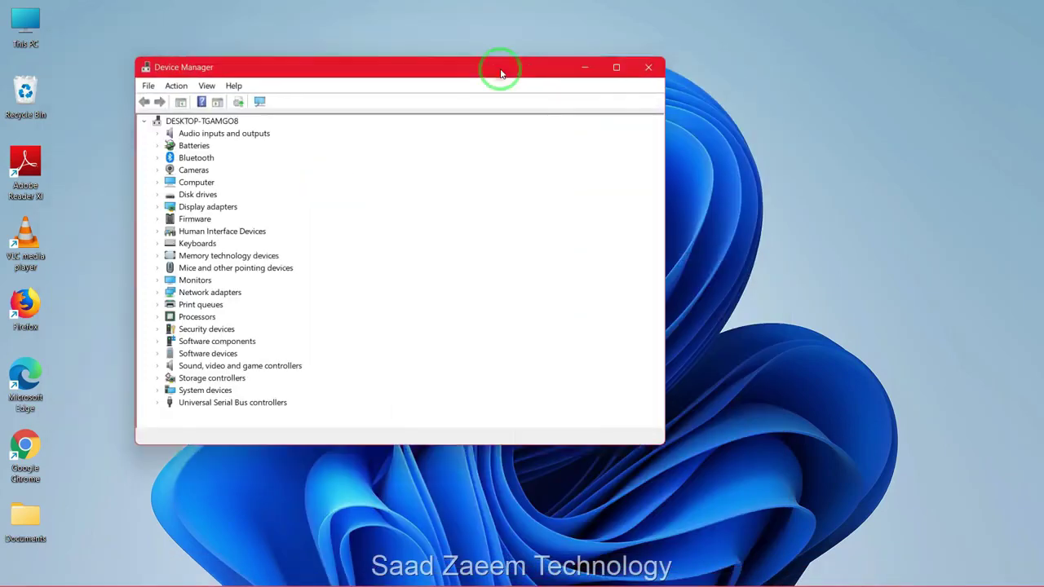
- Uninstall the HD WebCam device from the Cameras category, and scan for hardware changes
left_click(195, 169)
double_click(203, 170)
left_click(210, 183)
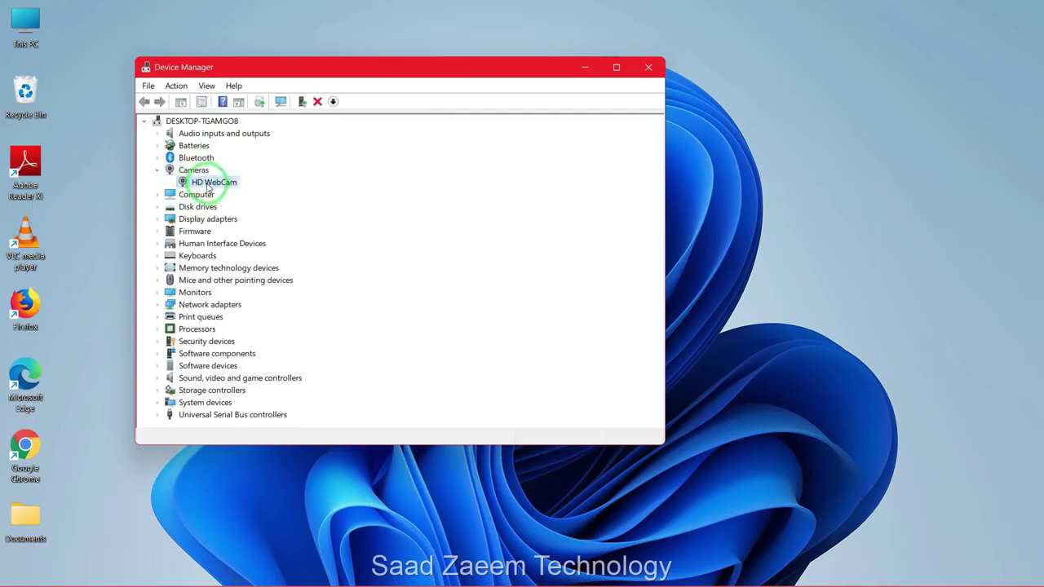
right_click(207, 186)
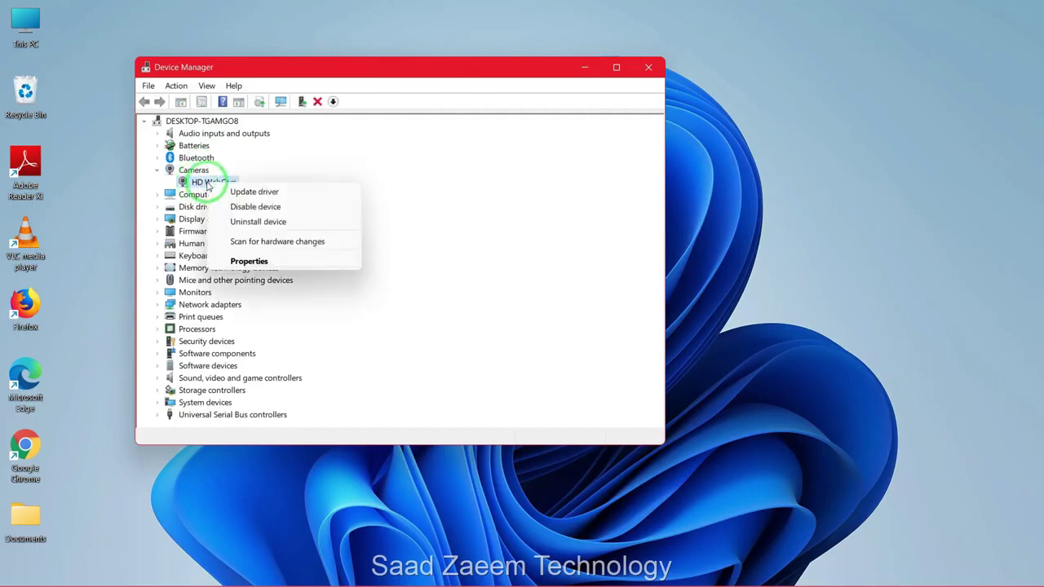
left_click(245, 221)
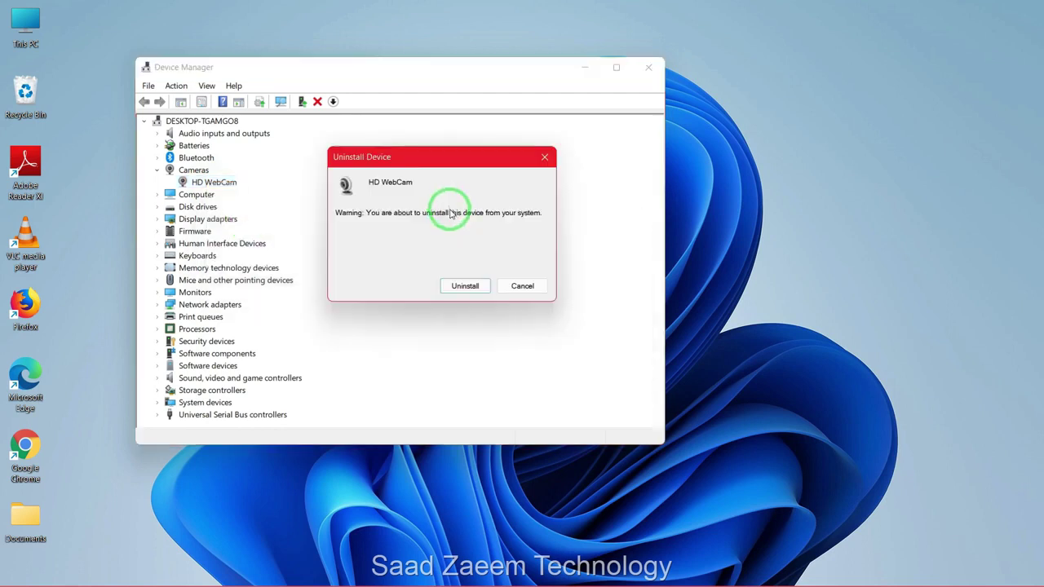
left_click(457, 285)
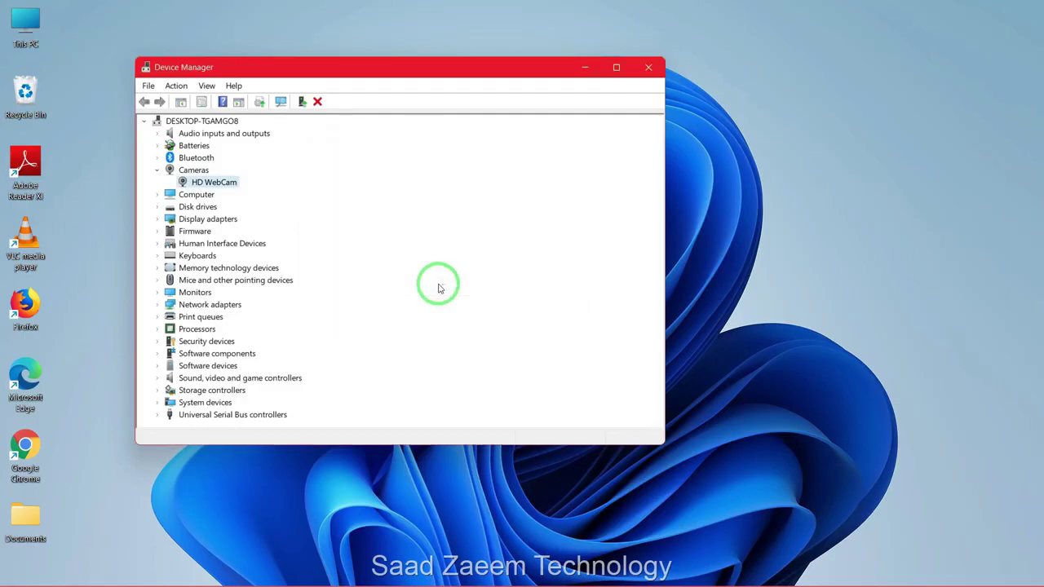
left_click_drag(264, 77, 278, 73)
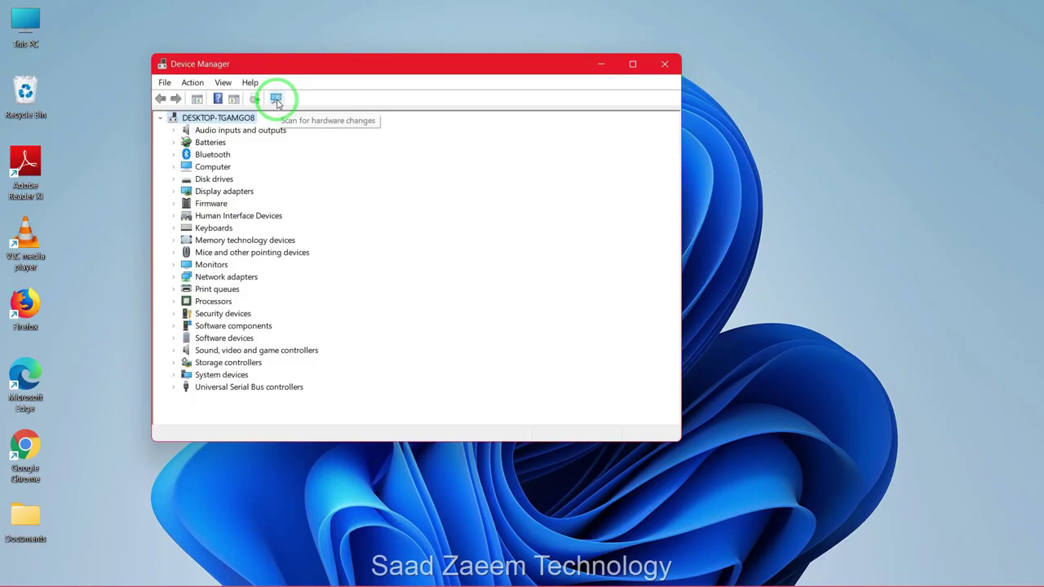
left_click(277, 99)
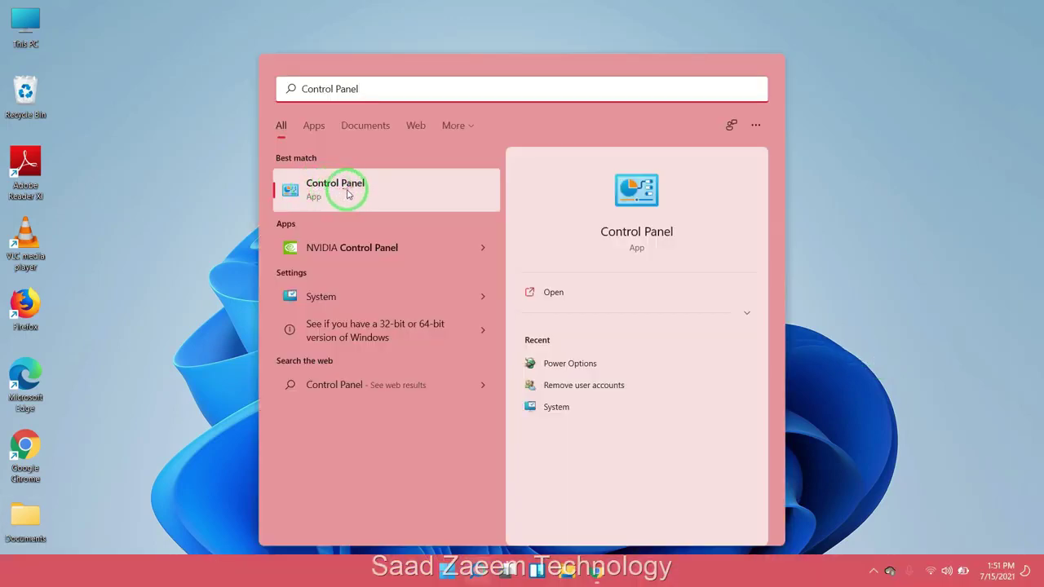
- Open Control Panel, search it for "Trouble" and show all available troubleshooters under Troubleshooting
left_click(347, 189)
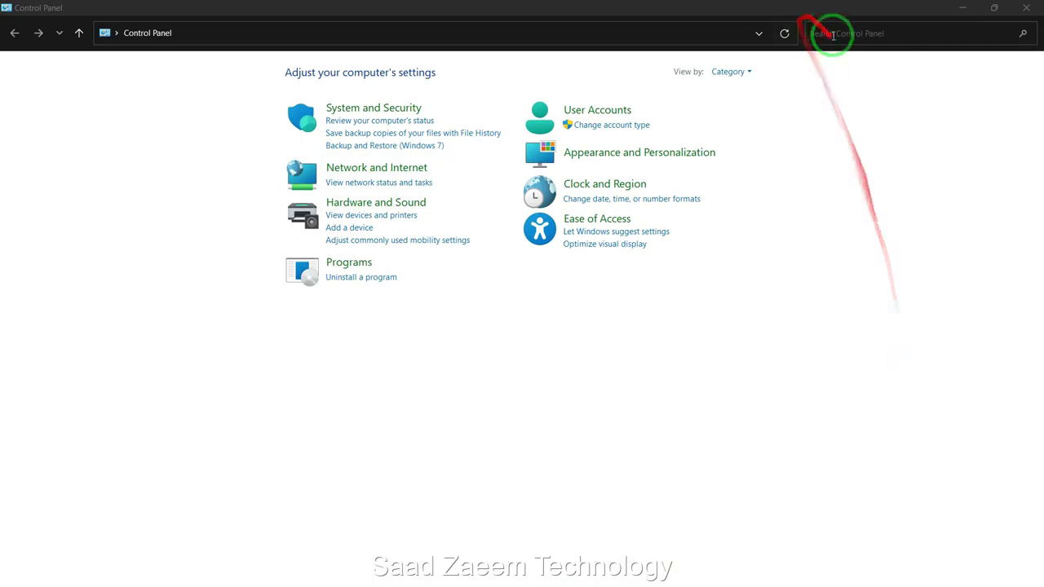
left_click(832, 35)
type("Trouble")
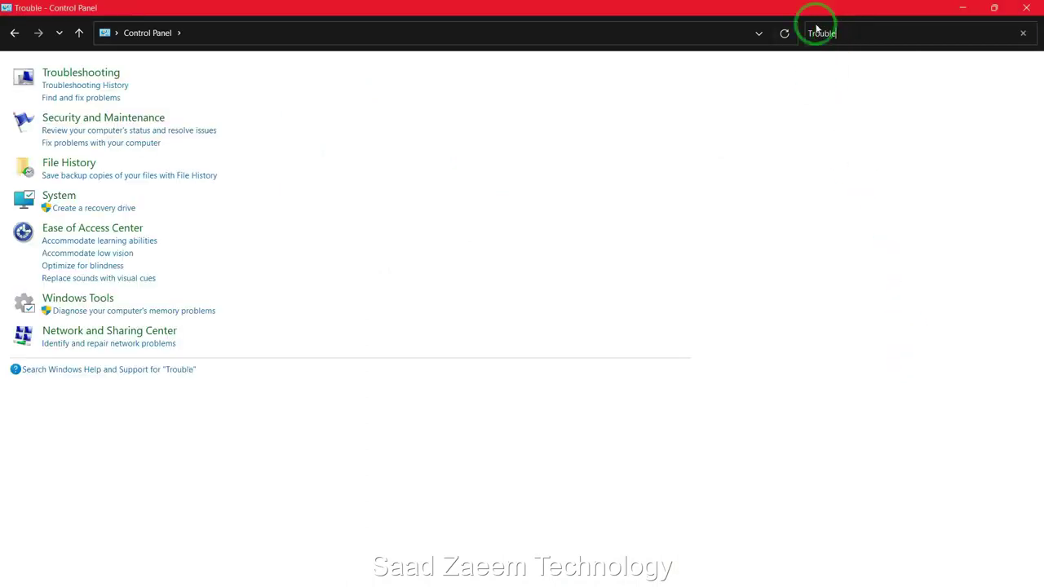
left_click(65, 73)
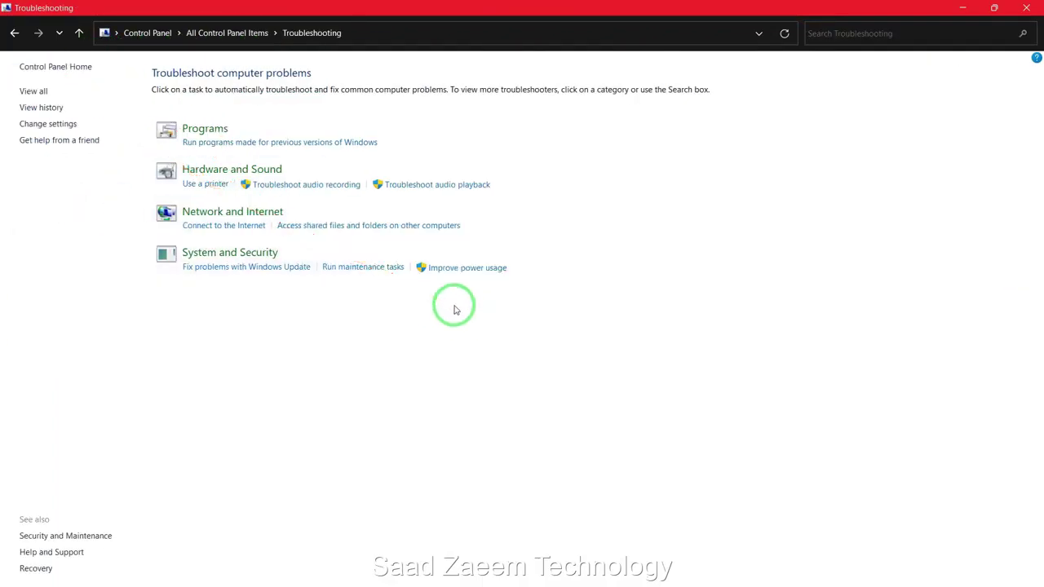
left_click(31, 93)
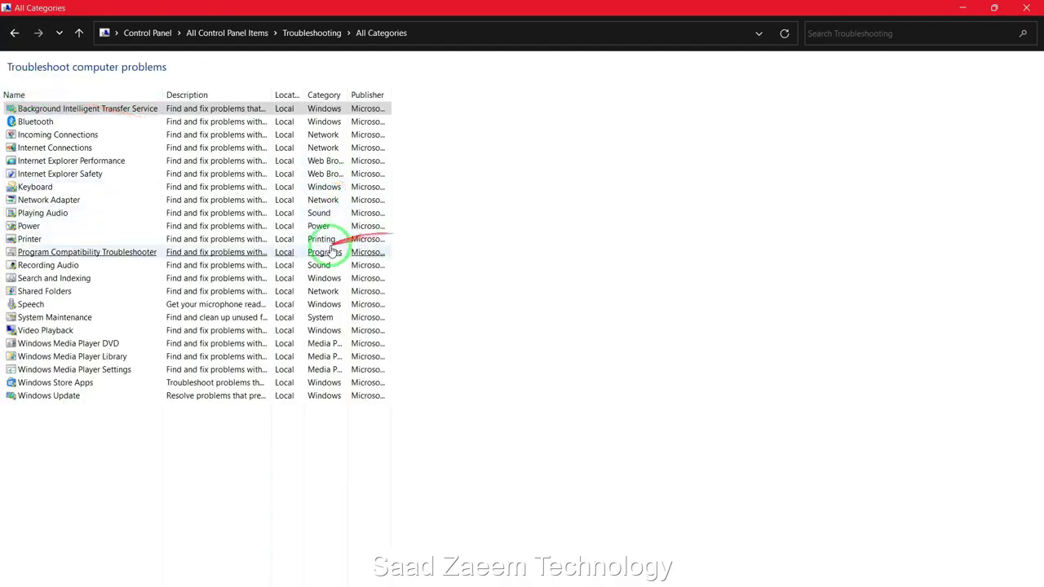
- Start the Windows Store Apps troubleshooter and proceed past its opening page
left_click(349, 382)
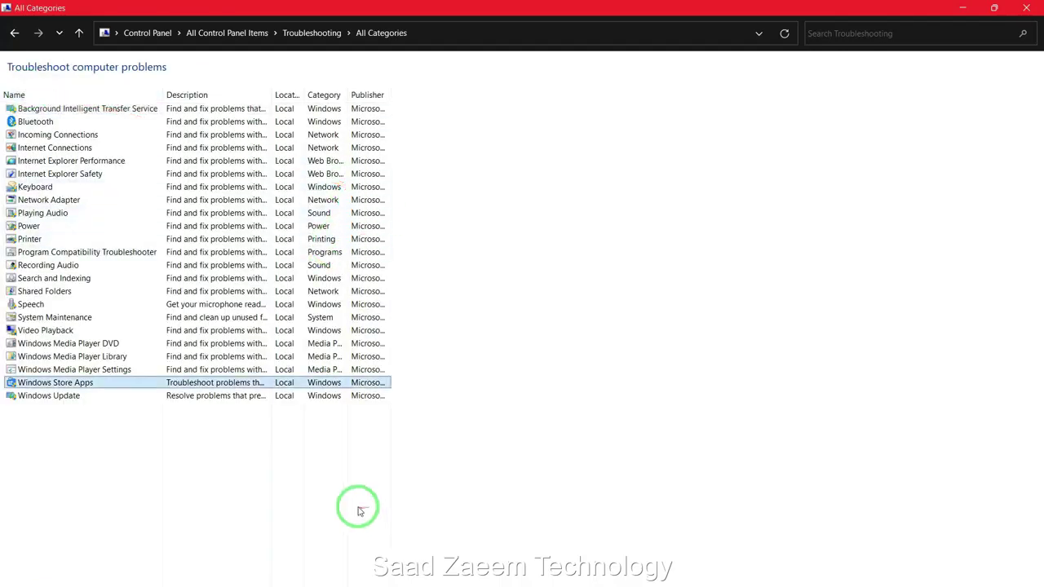
left_click(71, 390)
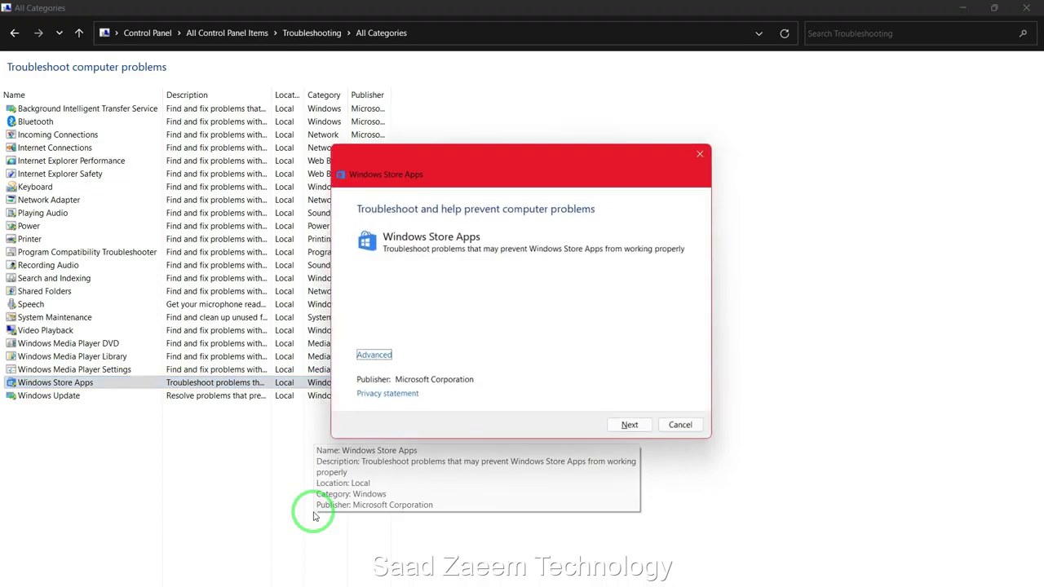
left_click(629, 428)
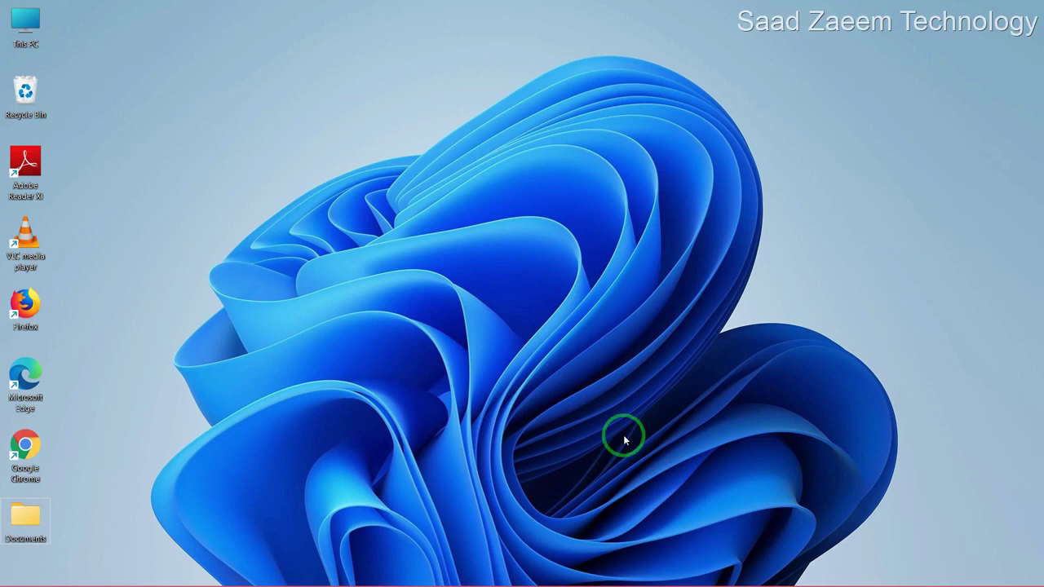
- Launch the Registry Editor by running the regedit command
key("super+r")
left_click(624, 436)
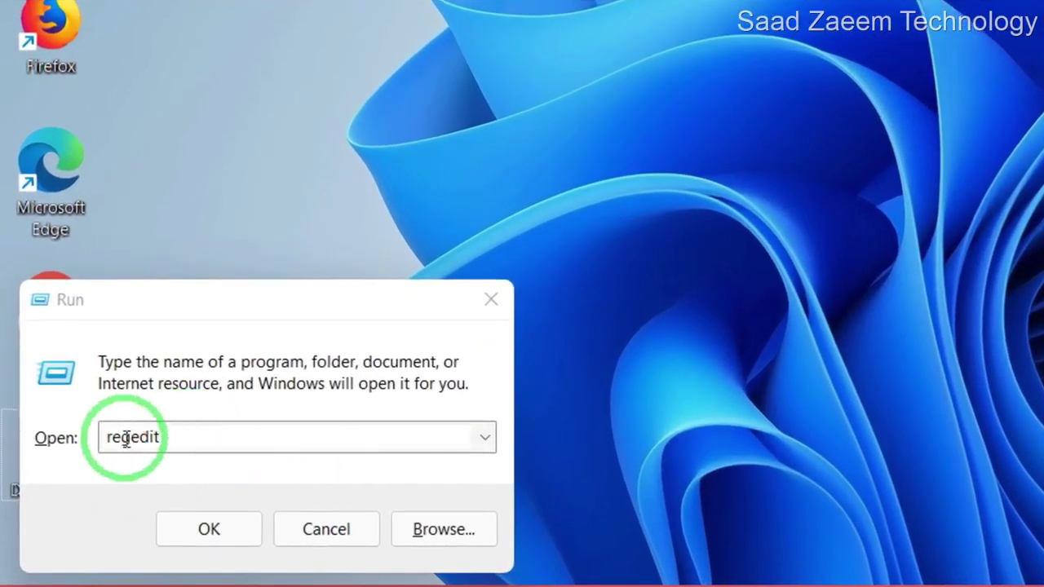
left_click(218, 536)
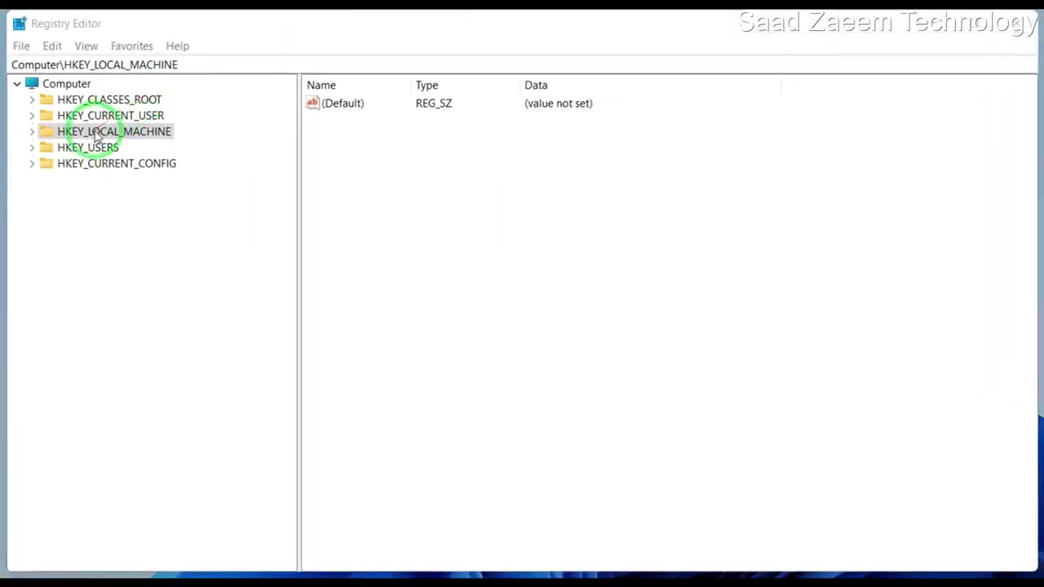
- Navigate to the registry key HKEY_LOCAL_MACHINE\SOFTWARE\Microsoft\Windows Media Foundation\Platform
double_click(67, 137)
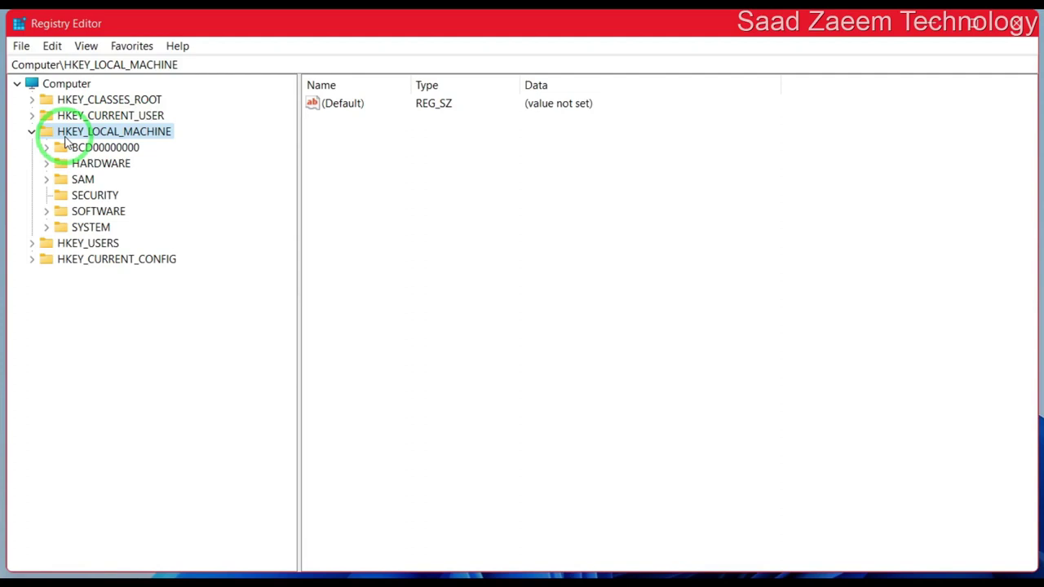
double_click(54, 212)
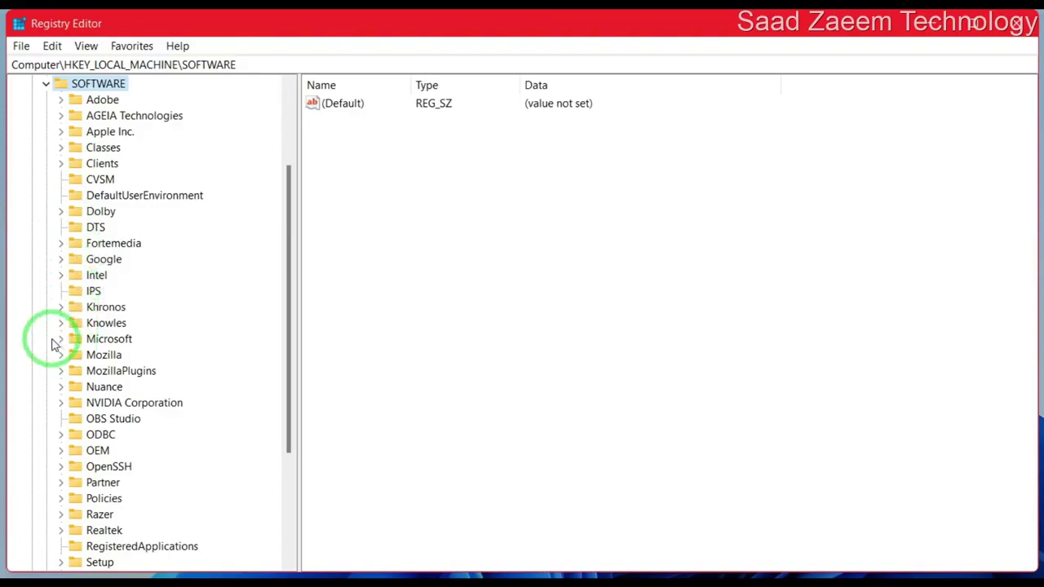
scroll(62, 342, "down", 4)
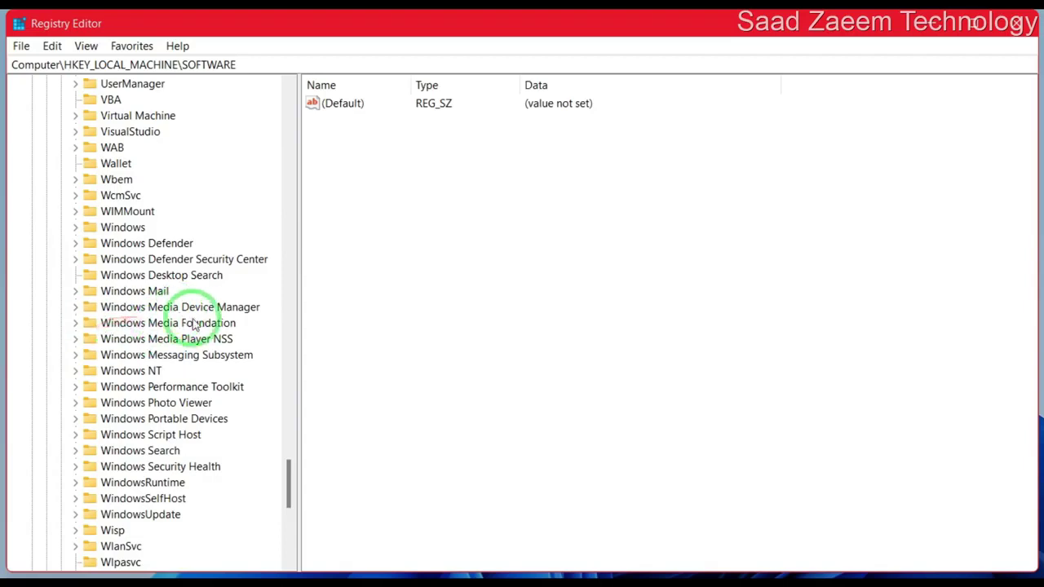
left_click(74, 324)
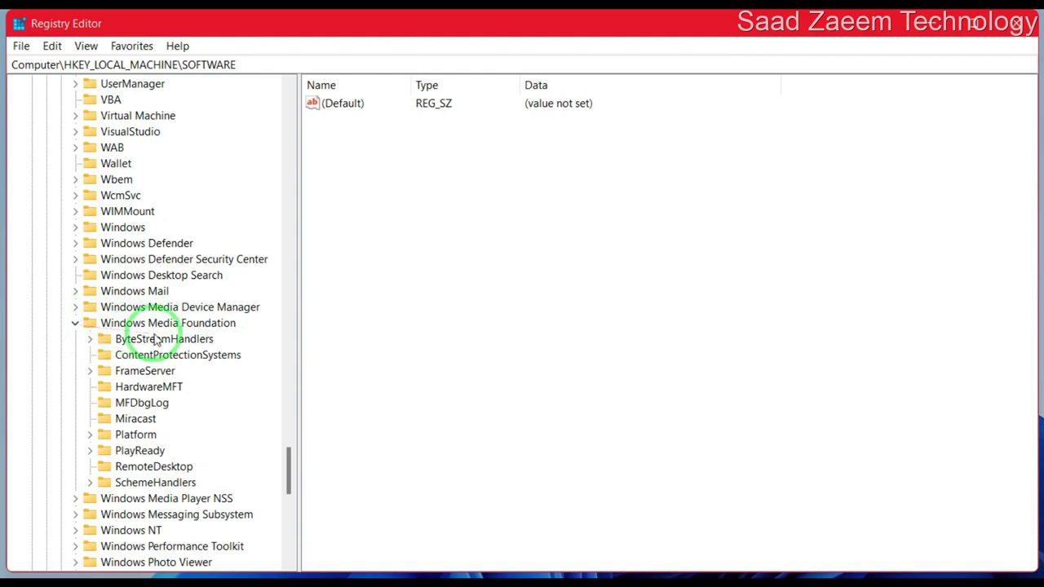
left_click(104, 438)
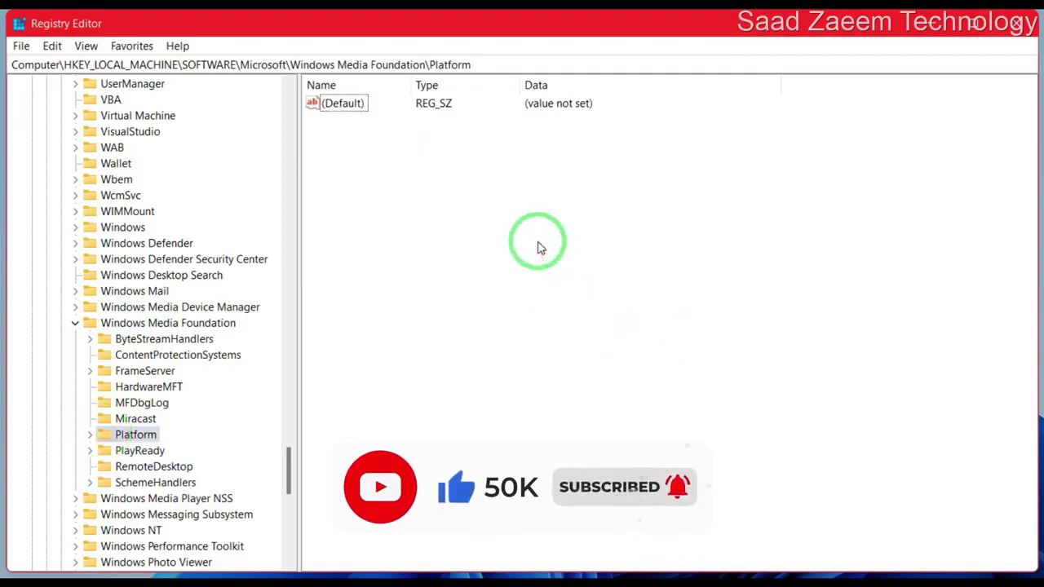
- Create a DWORD (32-bit) value named EnableFrameServerMode in the Platform key
right_click(538, 247)
mouse_move(569, 257)
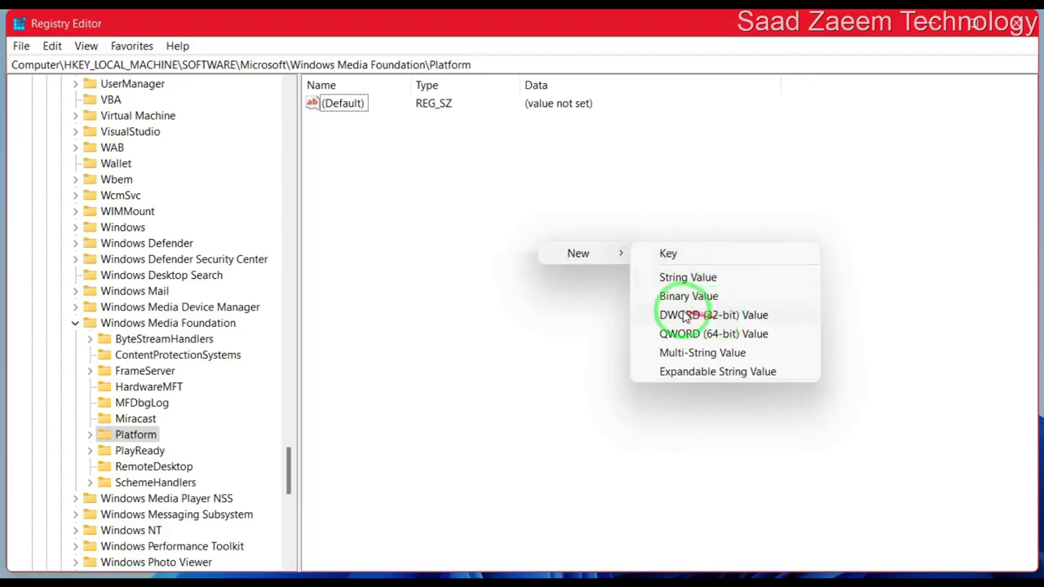
left_click(710, 320)
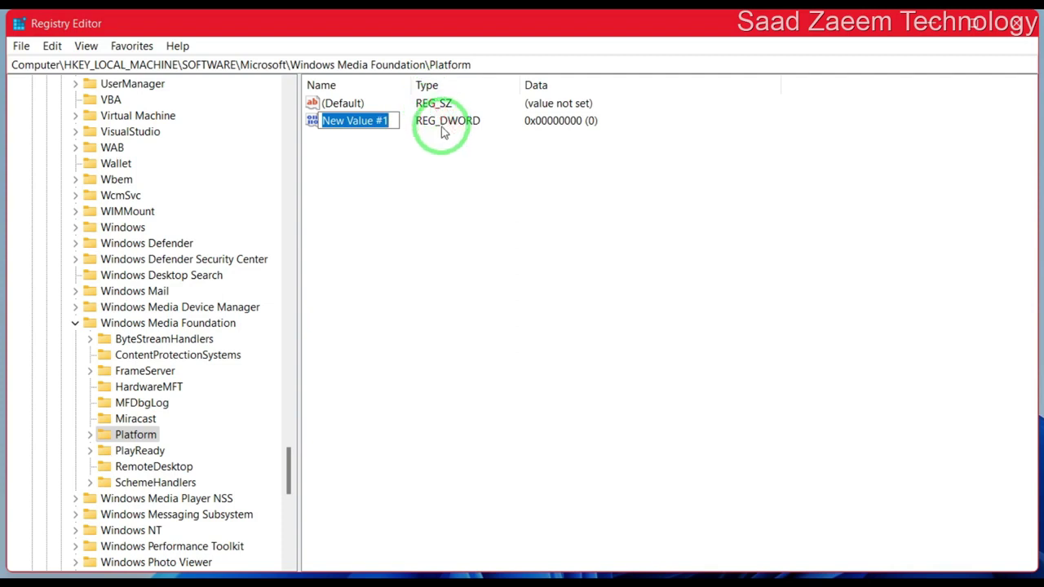
key("BackSpace")
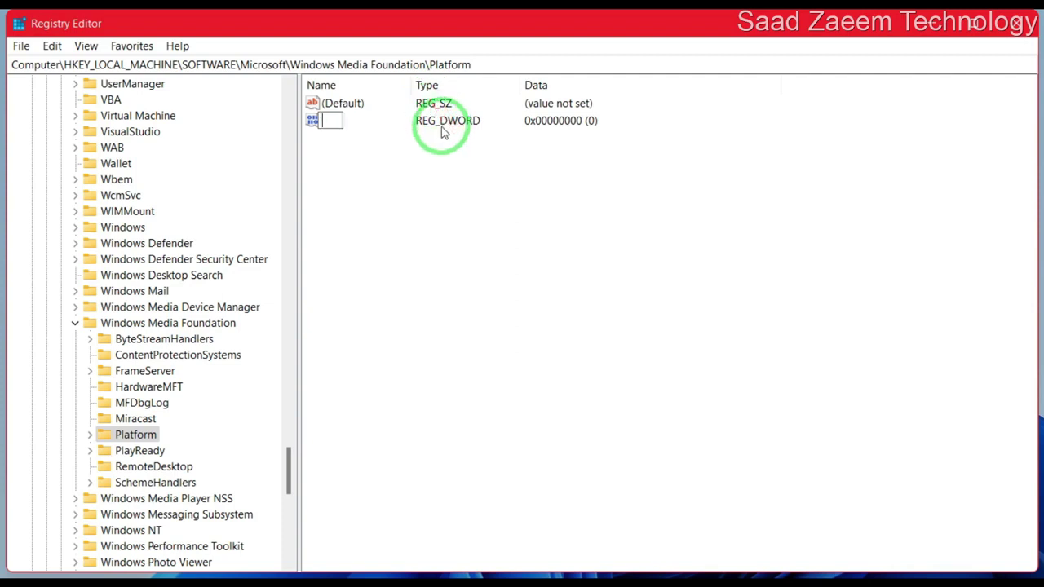
type("EnableFrameServerMode")
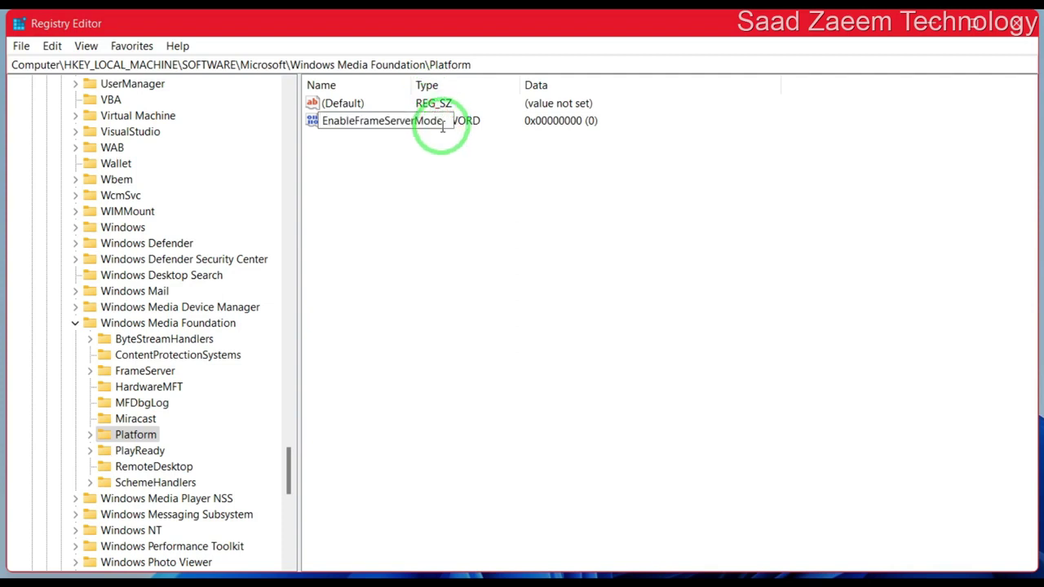
key("Return")
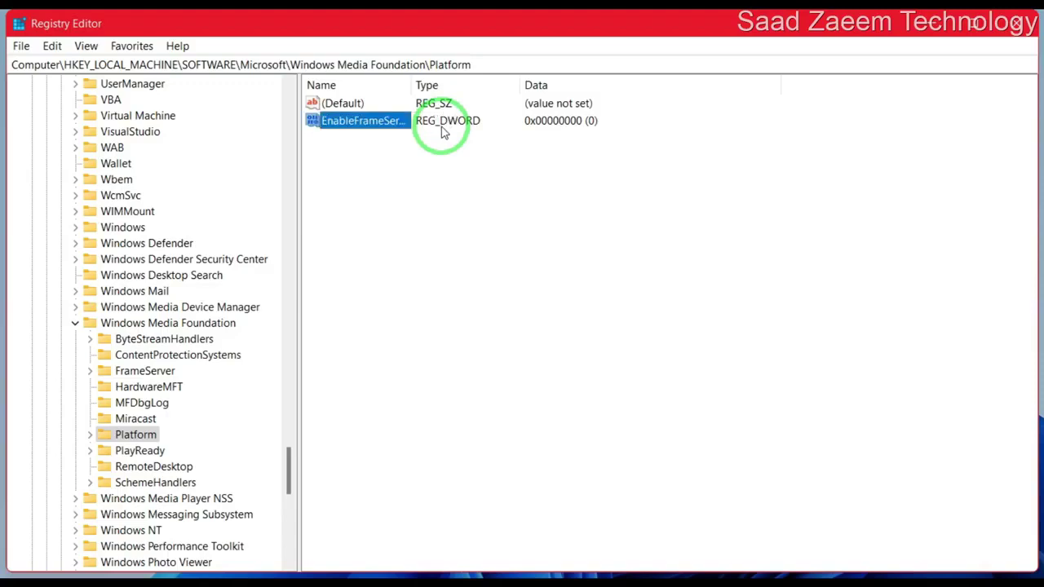
- Open EnableFrameServerMode for modification, accept its value data as 0 in hexadecimal, and close the Registry Editor
right_click(443, 133)
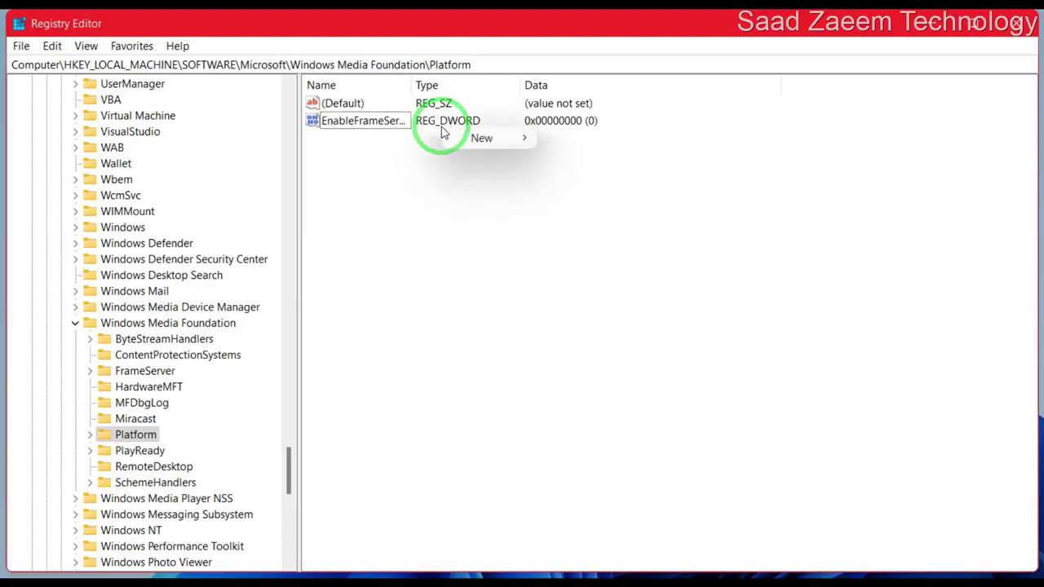
left_click(380, 120)
right_click(380, 120)
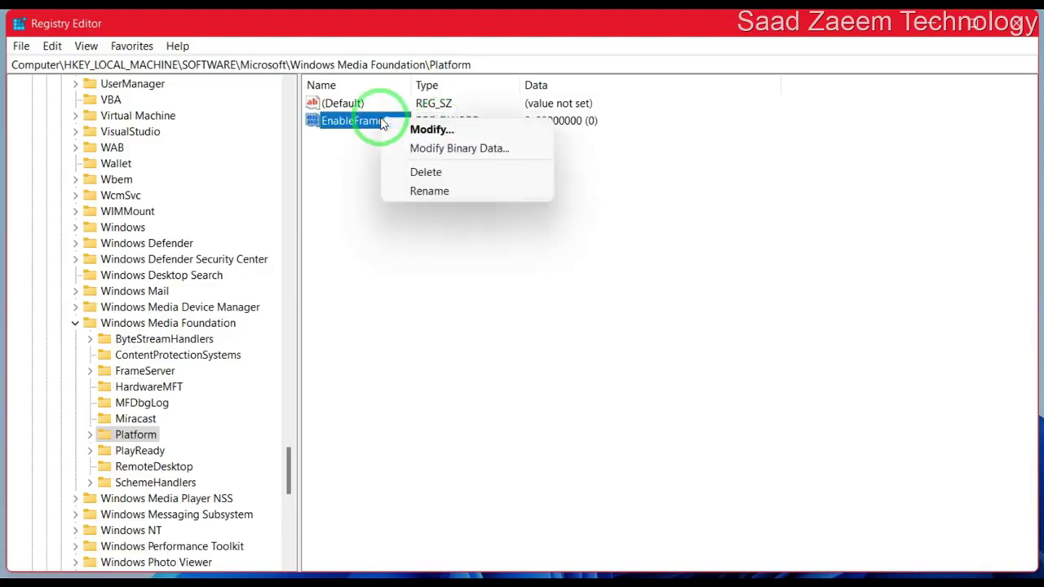
left_click(430, 130)
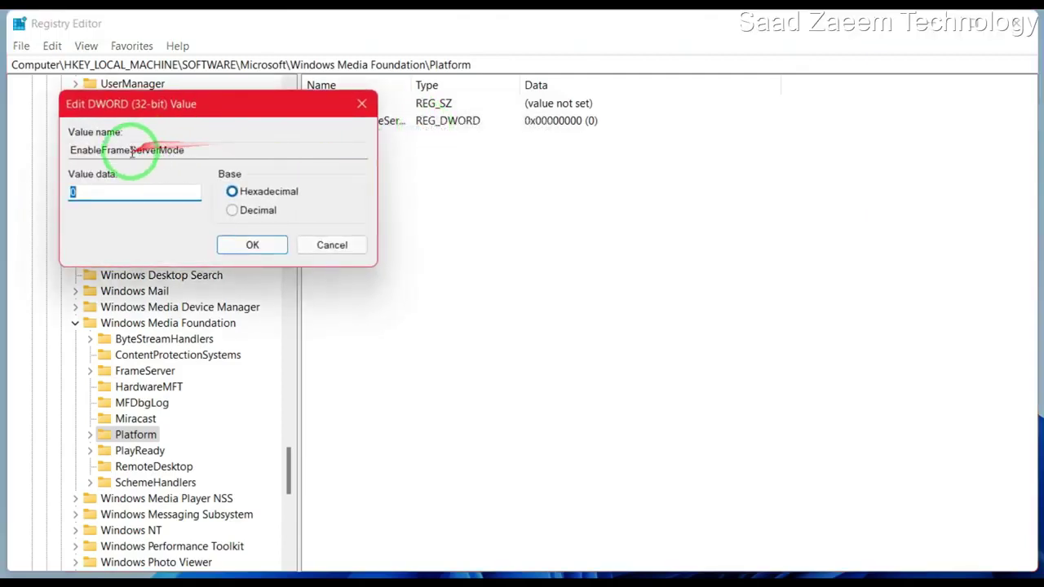
left_click(269, 249)
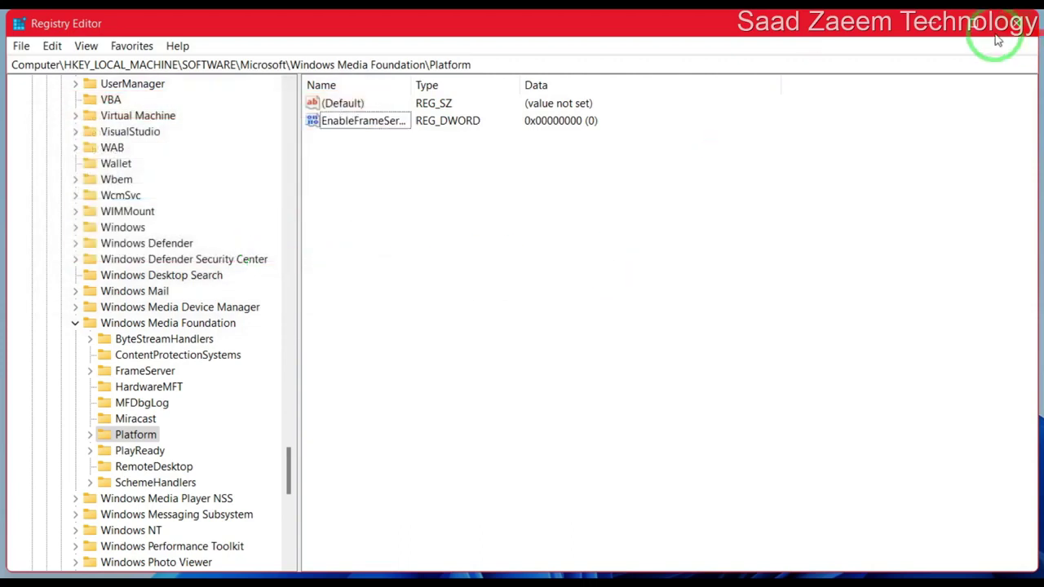
left_click(1013, 33)
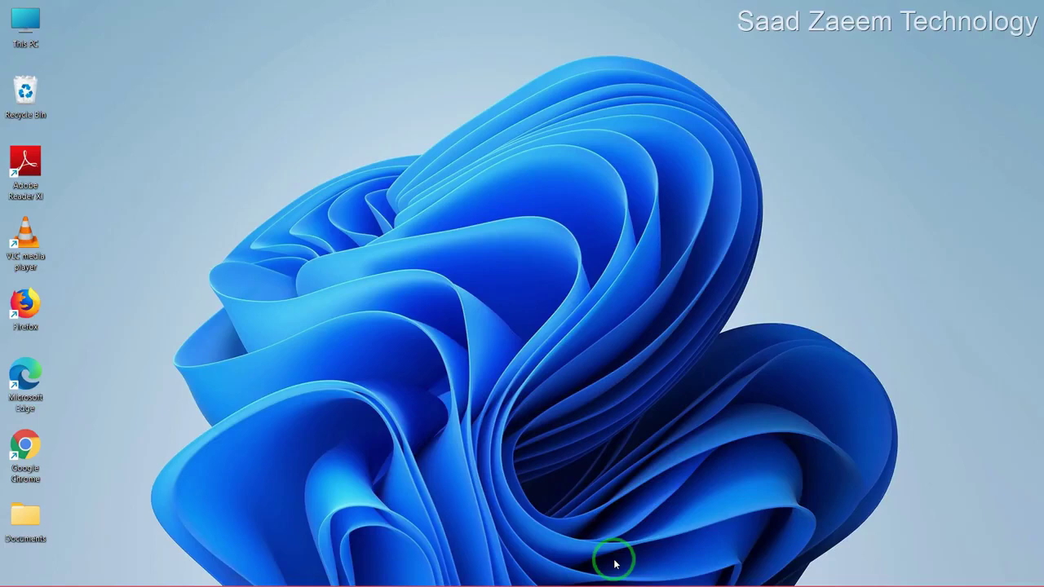
- Search for the Settings app from the desktop and launch it
key("super")
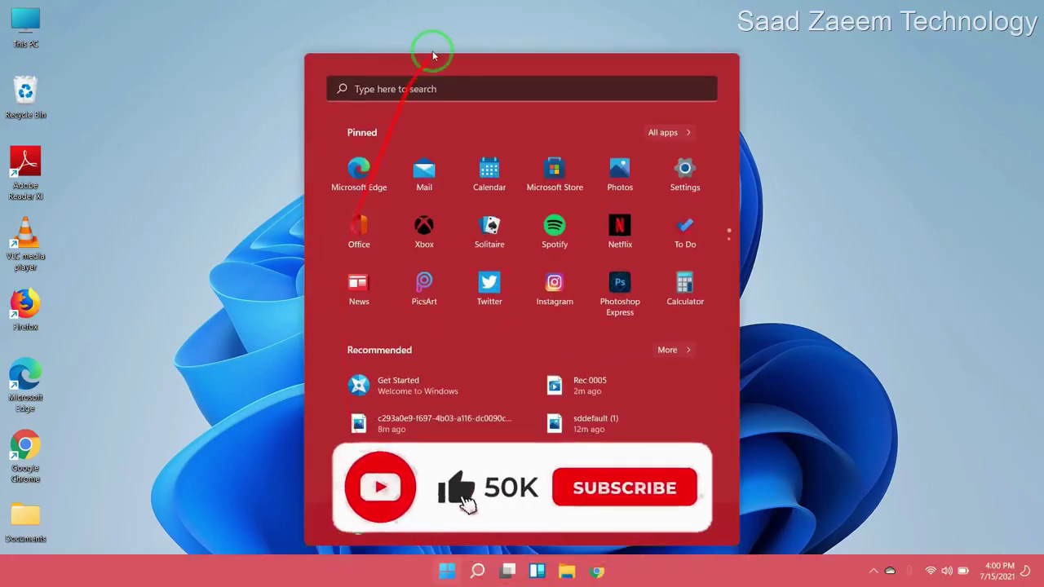
left_click(414, 97)
type("s")
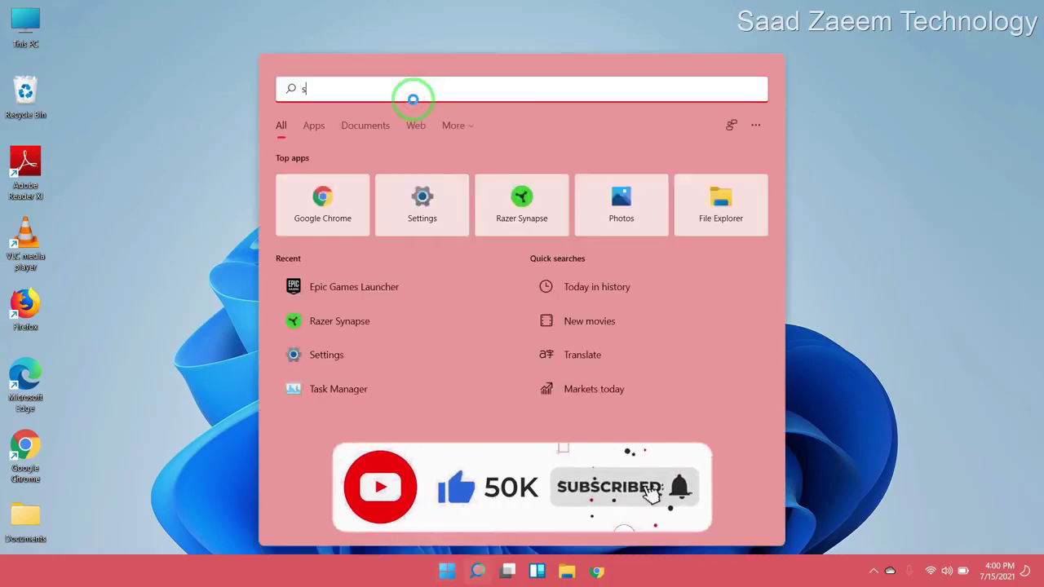
type("ett")
left_click(366, 189)
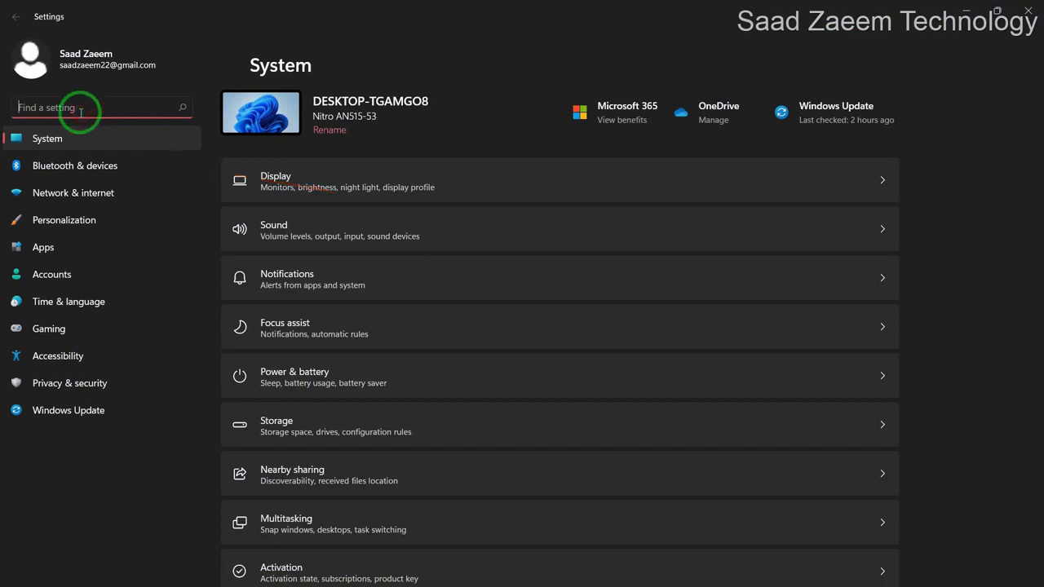
- Find the camera privacy settings and check the camera access permissions for the device, individual apps and desktop apps
type("camer")
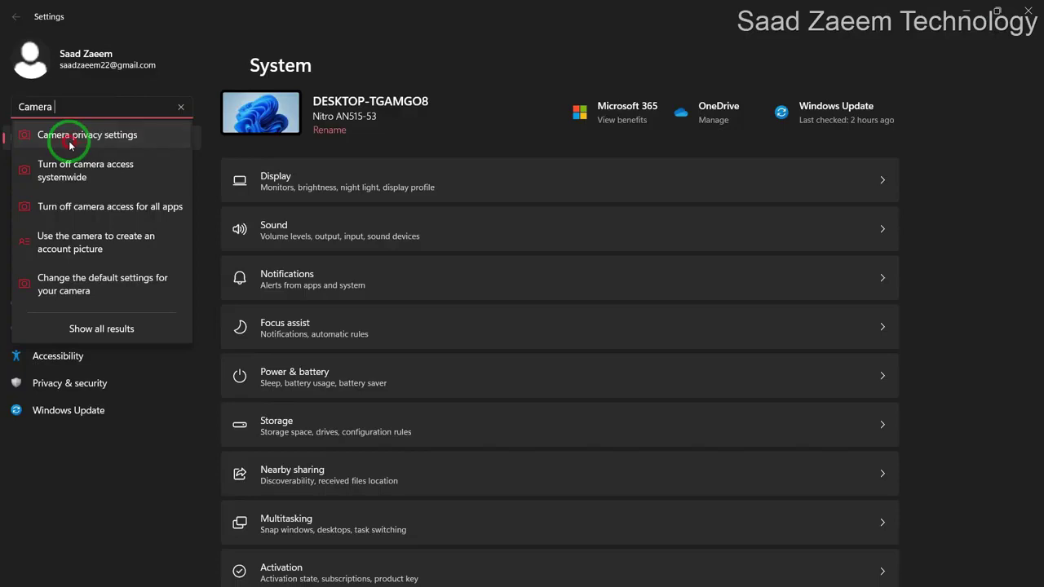
left_click(69, 143)
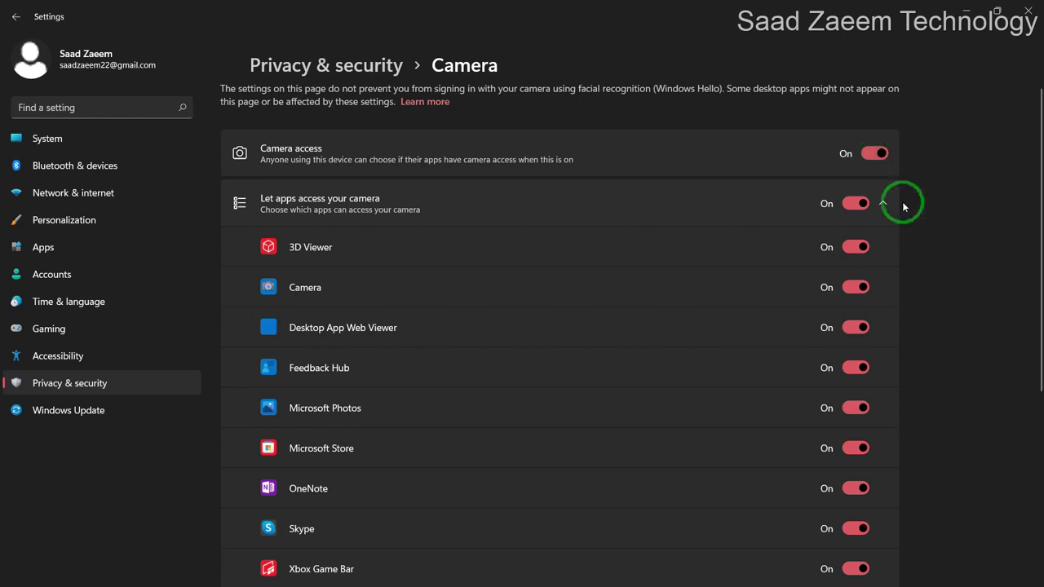
scroll(952, 321, "down", 1)
scroll(951, 321, "down", 1)
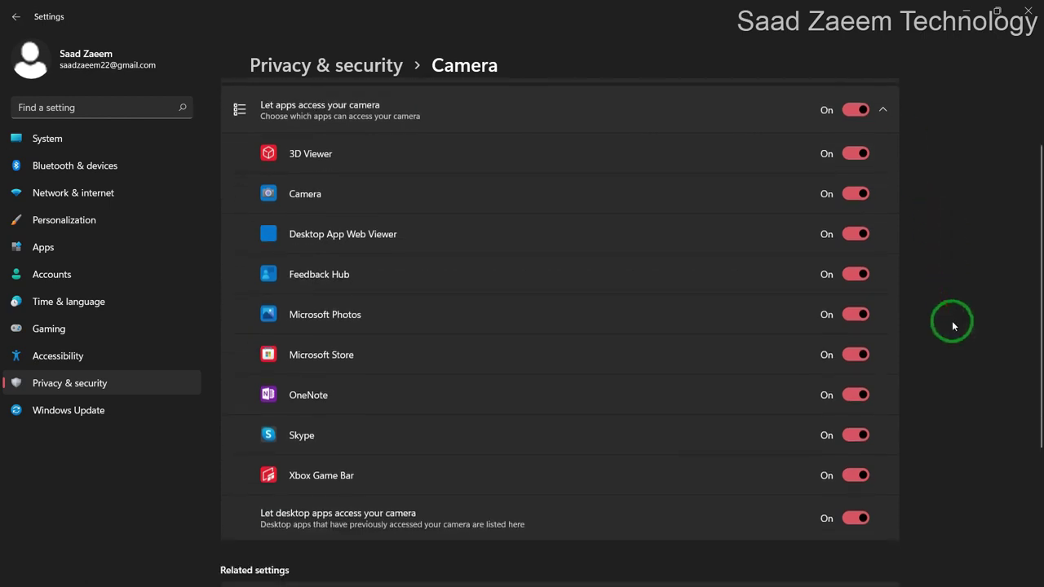
scroll(952, 326, "up", 1)
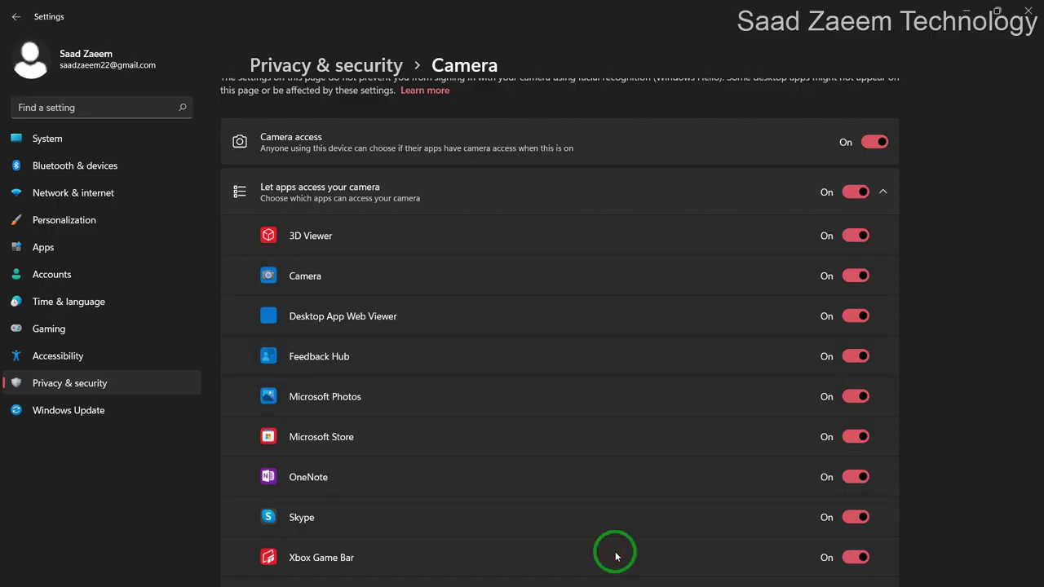
- Go to Apps & features in the Apps settings and search the app list for Camera
left_click(51, 251)
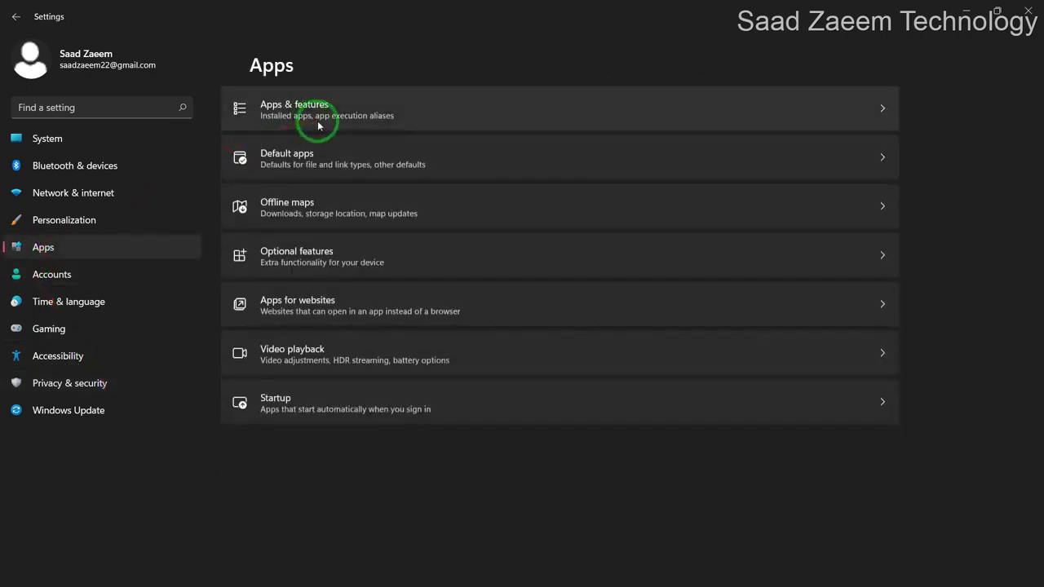
left_click(318, 125)
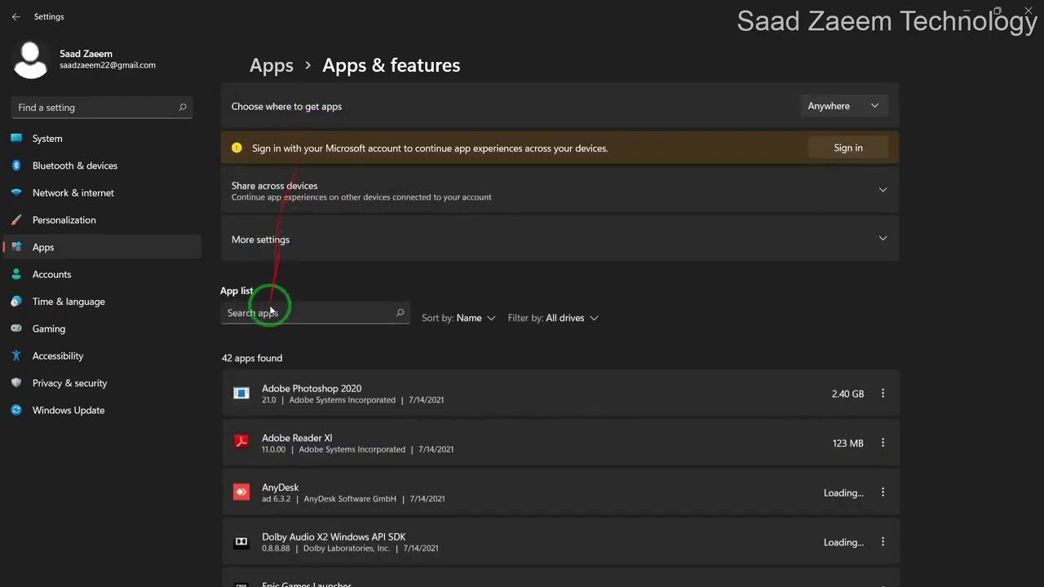
left_click(270, 311)
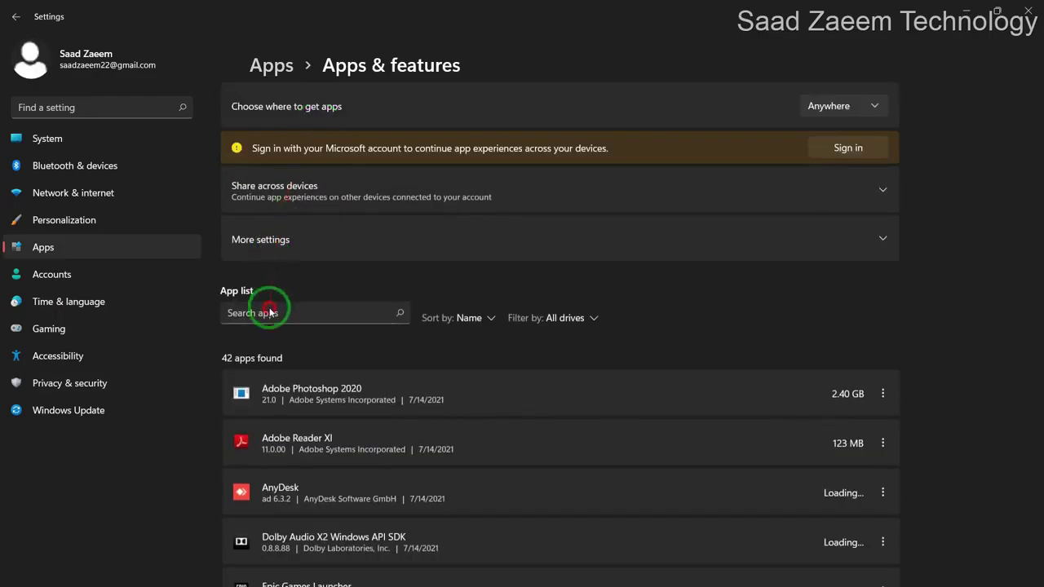
type("C")
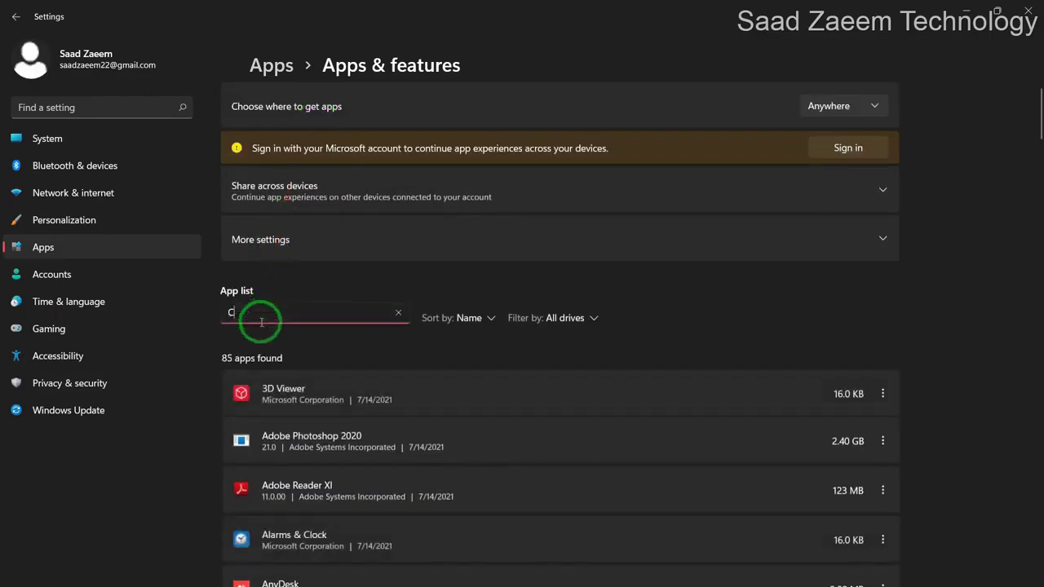
type("amera")
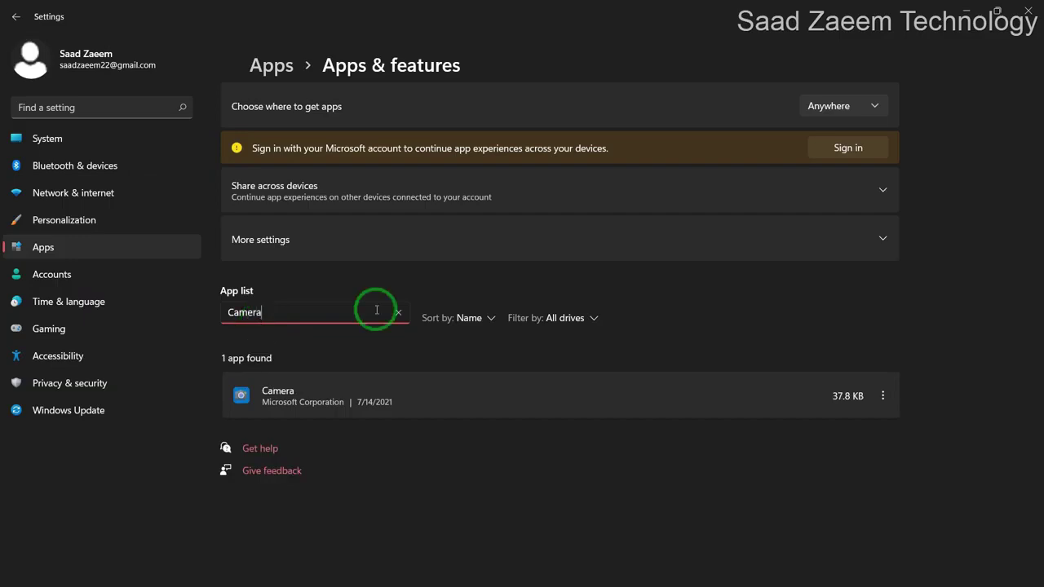
- Open the advanced options of the Camera app and locate its Repair and Reset options
left_click(882, 398)
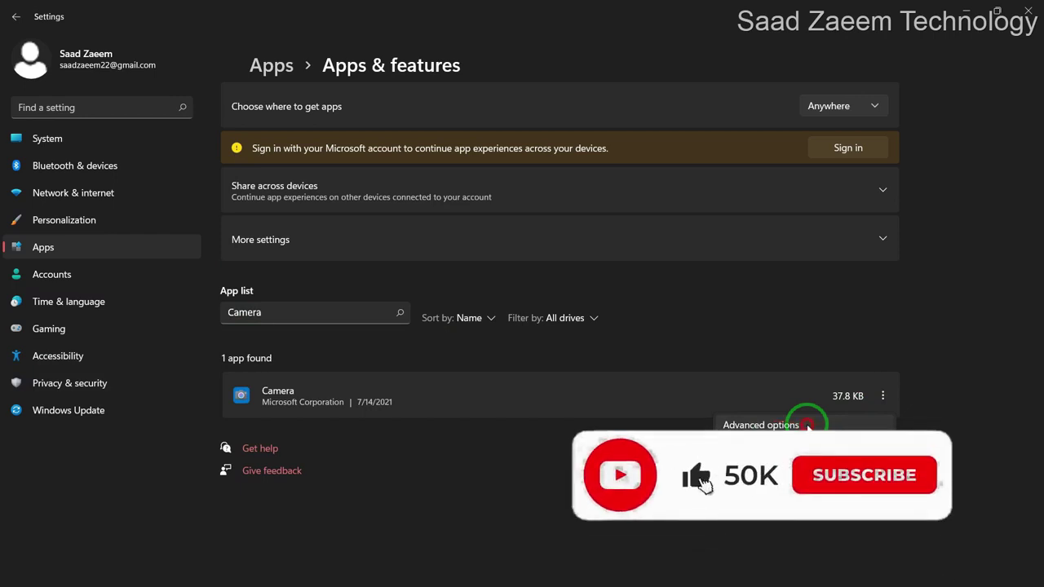
left_click(807, 426)
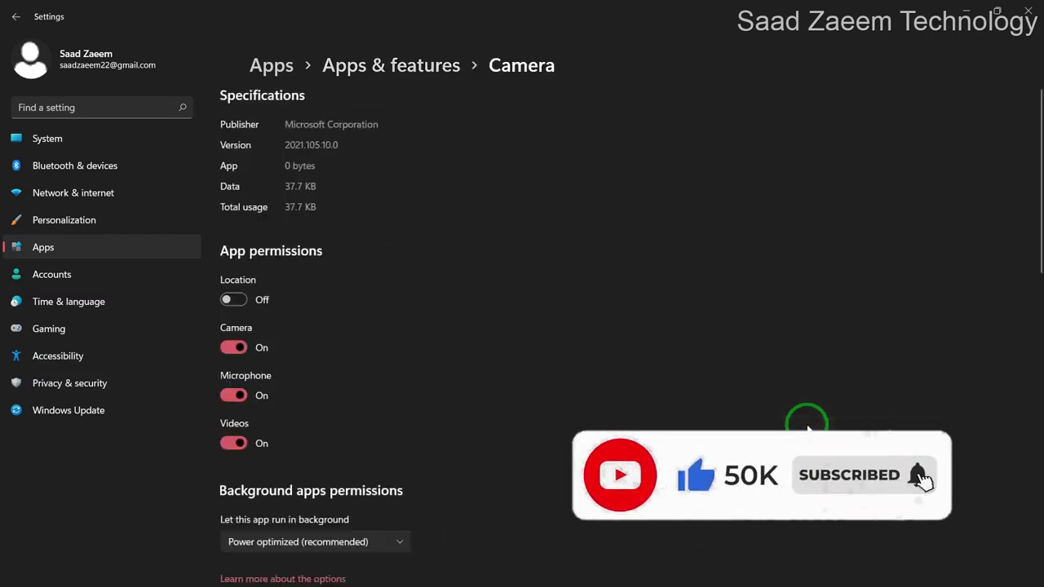
scroll(808, 427, "down", 3)
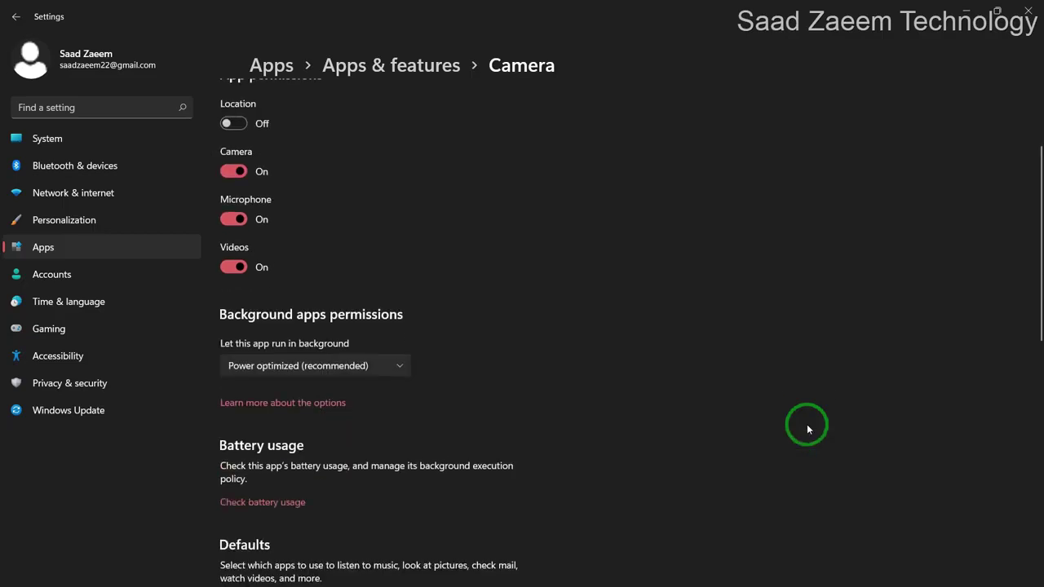
scroll(807, 429, "down", 6)
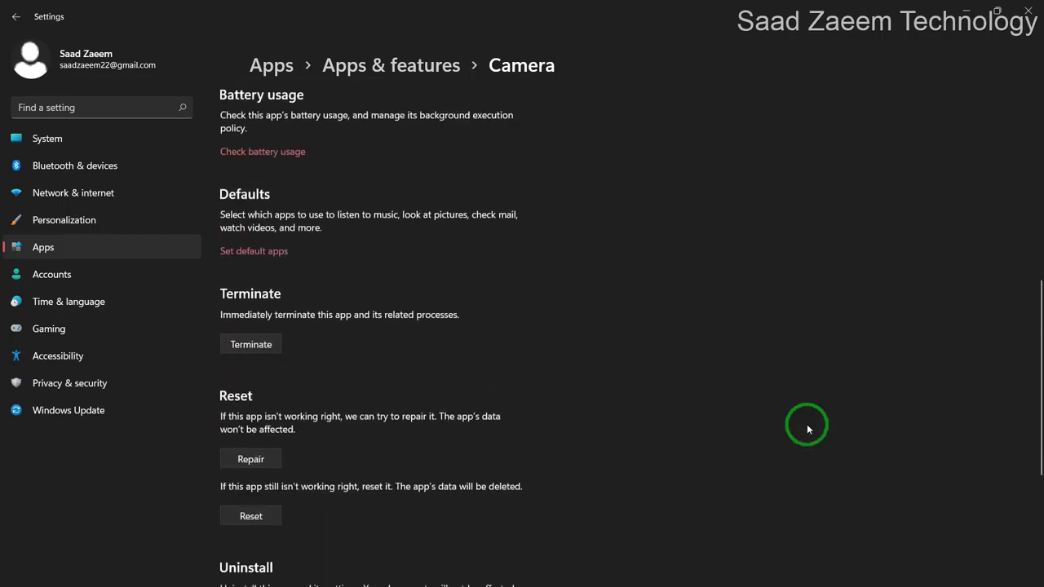
scroll(807, 428, "down", 1)
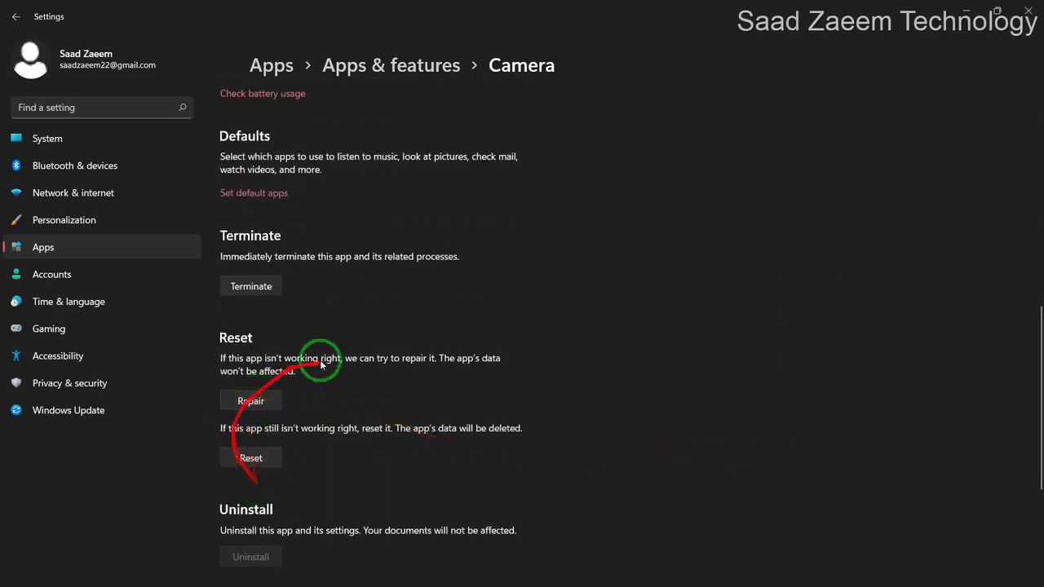